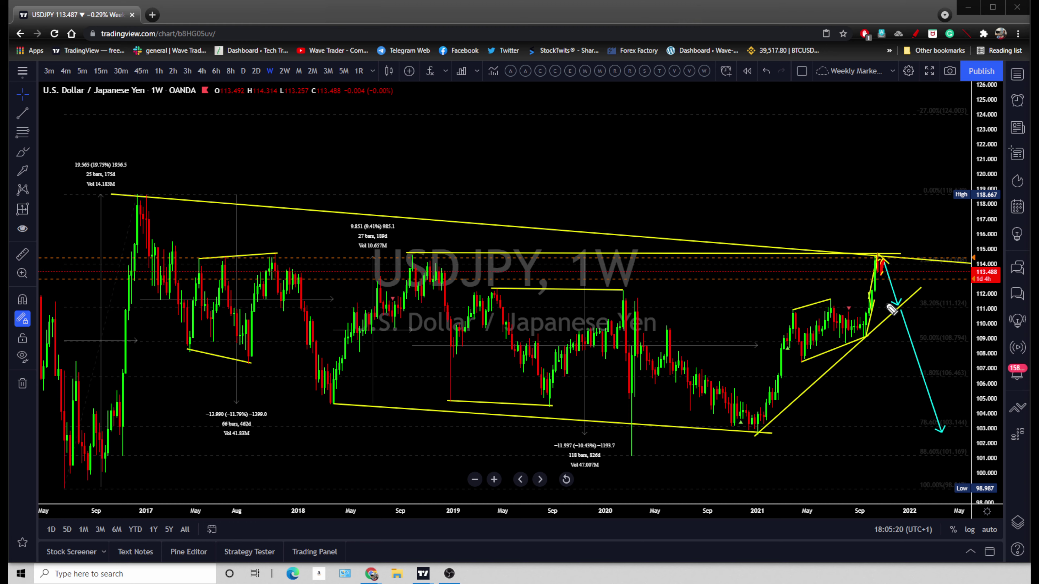
# Draw a freehand arrow from the latest high down to about 101.7, a line up to about 118.5, and mark the 2017 high.
pyautogui.moveTo(884, 271); pyautogui.dragTo(943, 448)
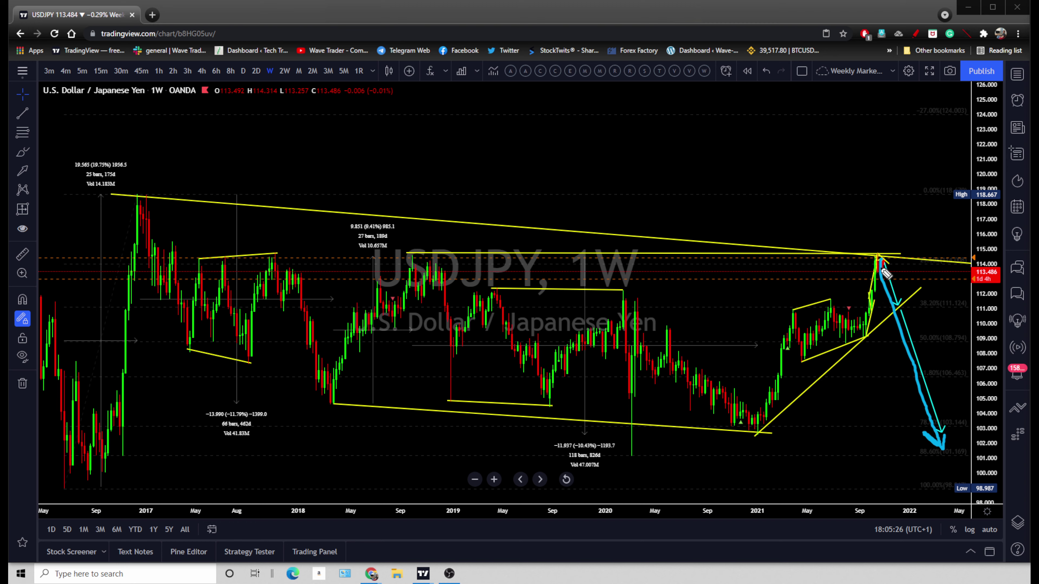
pyautogui.moveTo(884, 266); pyautogui.dragTo(898, 198)
pyautogui.moveTo(139, 199); pyautogui.dragTo(170, 191)
# Handwrite the word FED in the empty area above the weekly candles.
pyautogui.moveTo(519, 133)
pyautogui.mouseDown()
pyautogui.moveTo(544, 214)
pyautogui.moveTo(582, 116)
pyautogui.mouseUp()
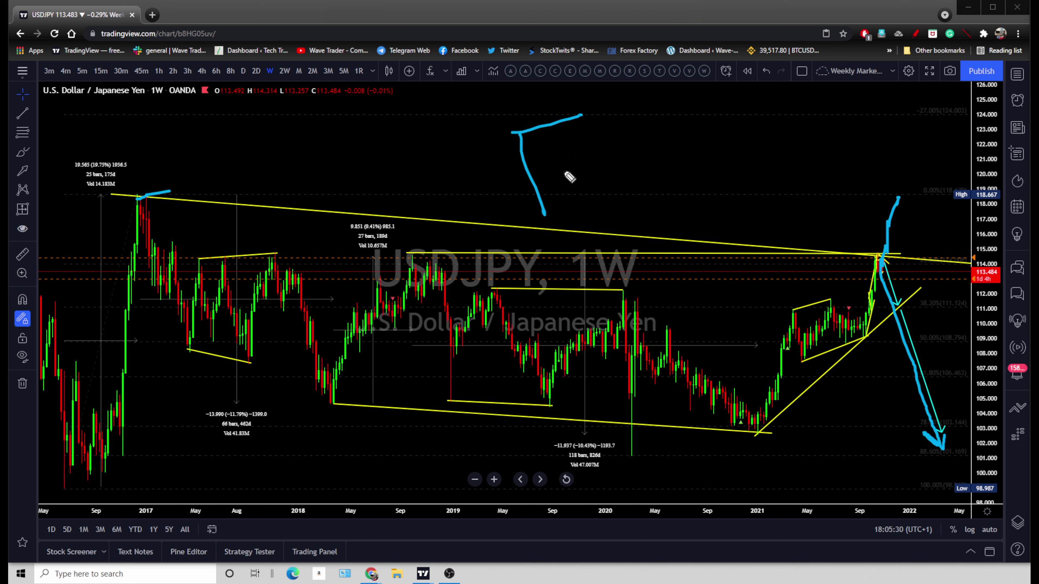
pyautogui.moveTo(536, 174); pyautogui.dragTo(567, 164)
pyautogui.moveTo(602, 117)
pyautogui.mouseDown()
pyautogui.moveTo(633, 200)
pyautogui.moveTo(646, 186)
pyautogui.mouseUp()
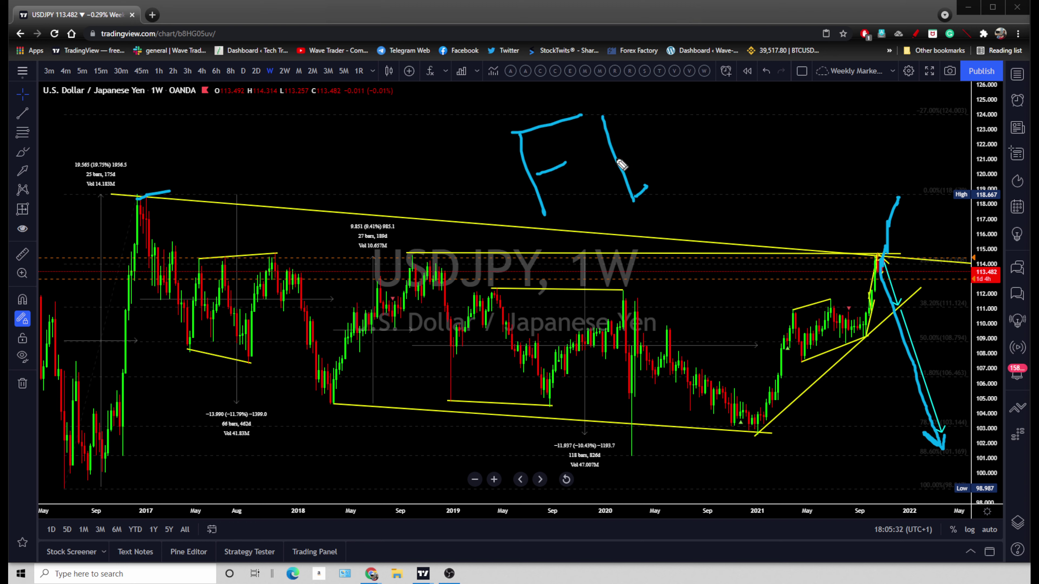
pyautogui.moveTo(616, 154)
pyautogui.mouseDown()
pyautogui.moveTo(632, 148)
pyautogui.moveTo(622, 108)
pyautogui.moveTo(669, 183)
pyautogui.mouseUp()
pyautogui.moveTo(654, 108)
pyautogui.mouseDown()
pyautogui.moveTo(700, 145)
pyautogui.moveTo(673, 180)
pyautogui.mouseUp()
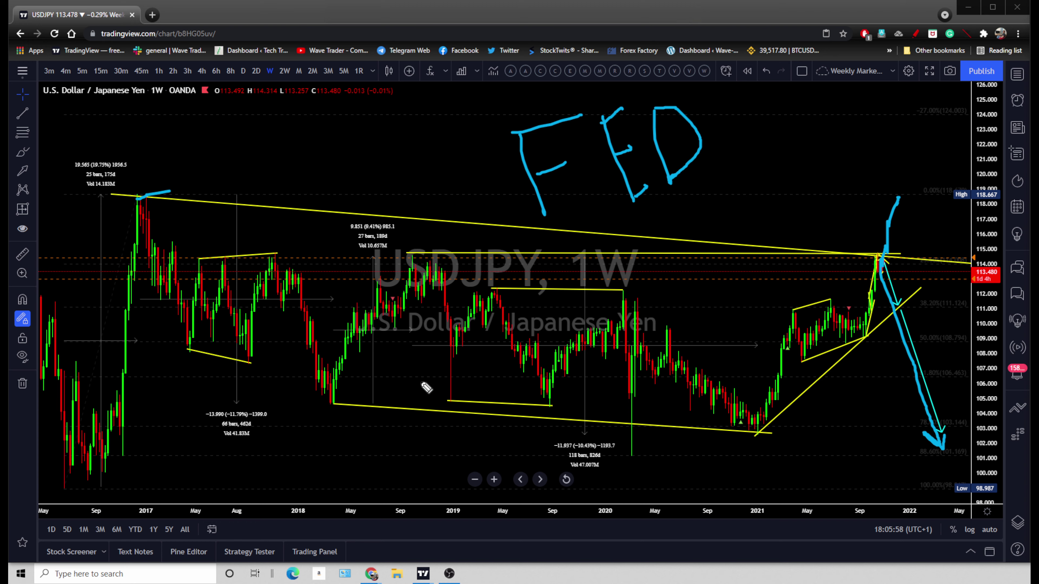
# Trace the weekly swings from the 2017 high through the projected drop, underline the 2021 low, and clear all freehand annotations.
pyautogui.moveTo(141, 215)
pyautogui.mouseDown()
pyautogui.moveTo(311, 396)
pyautogui.moveTo(418, 296)
pyautogui.moveTo(497, 263)
pyautogui.moveTo(728, 426)
pyautogui.moveTo(879, 267)
pyautogui.moveTo(978, 461)
pyautogui.mouseUp()
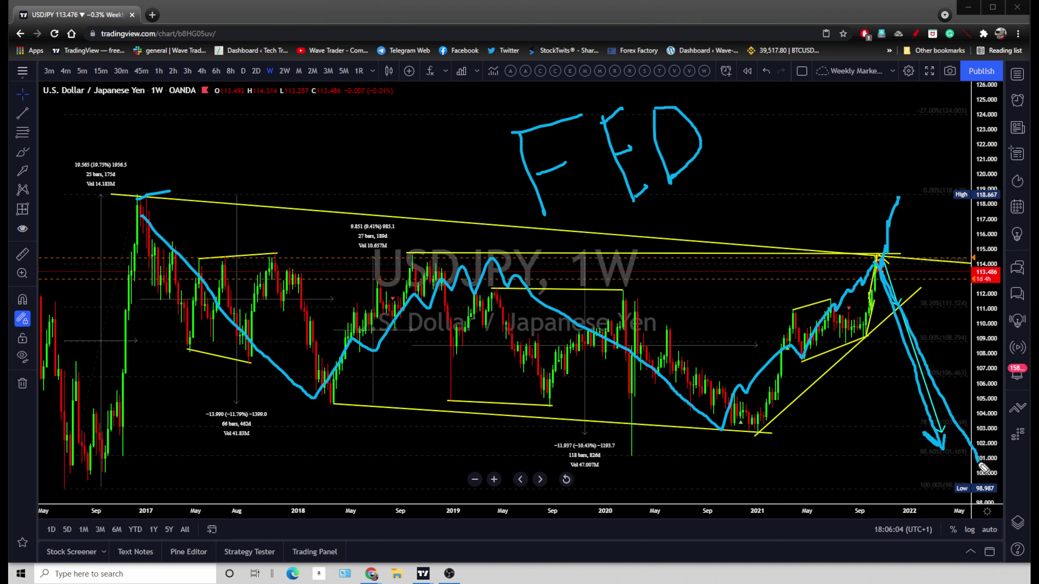
pyautogui.moveTo(742, 433); pyautogui.dragTo(789, 440)
pyautogui.press('Escape')
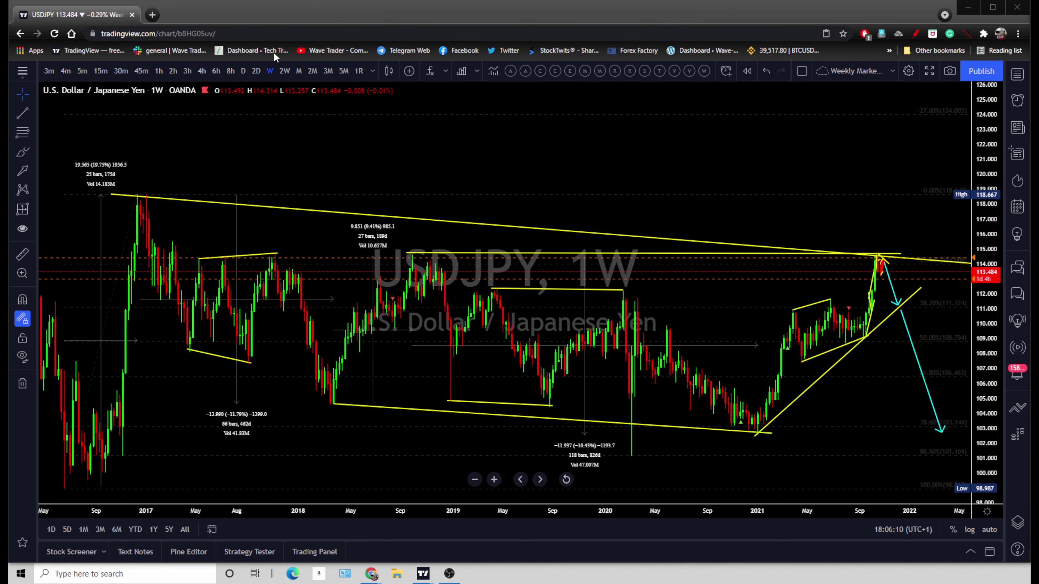
# Step the USDJPY chart down through the daily and 4-hour timeframes to 1 hour and frame the October price action.
pyautogui.click(242, 71)
pyautogui.click(566, 479)
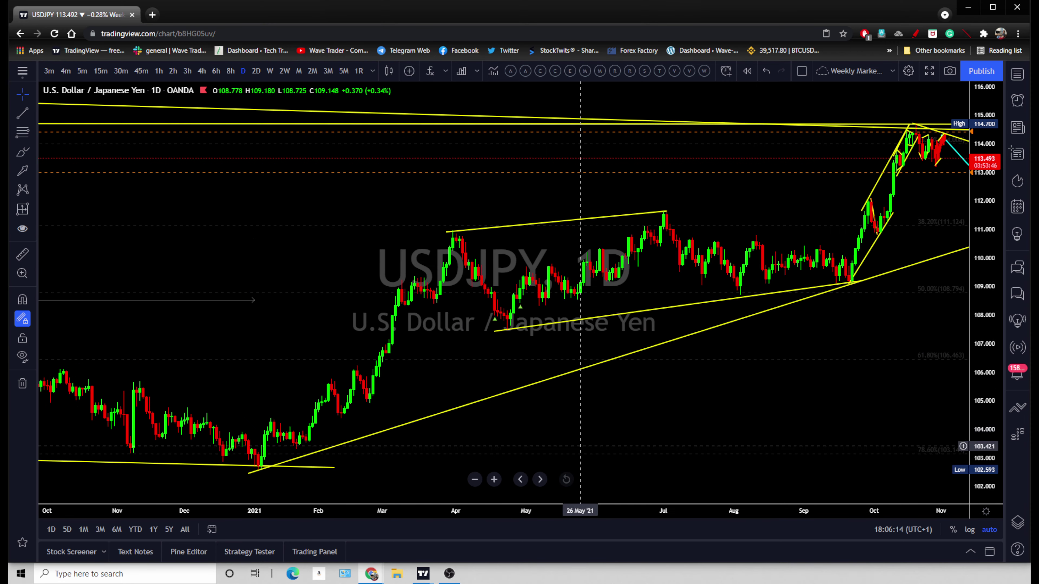
pyautogui.click(201, 71)
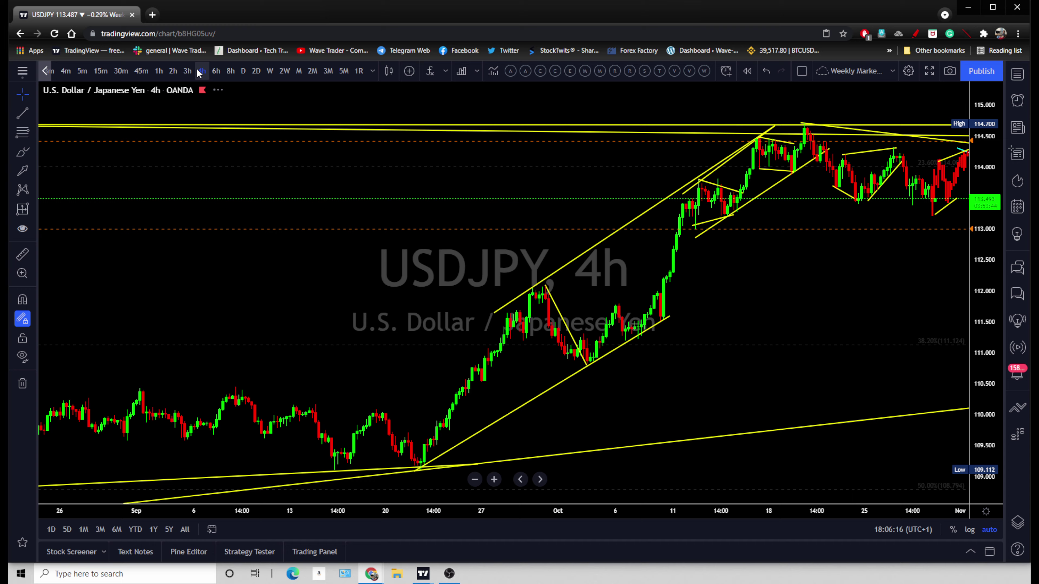
pyautogui.click(159, 71)
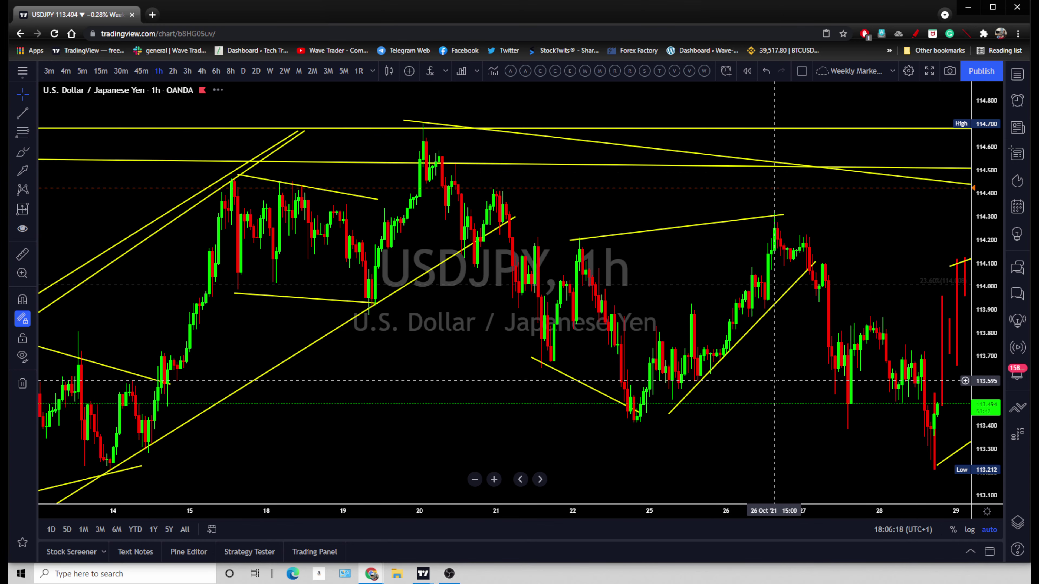
pyautogui.moveTo(982, 438); pyautogui.dragTo(982, 388)
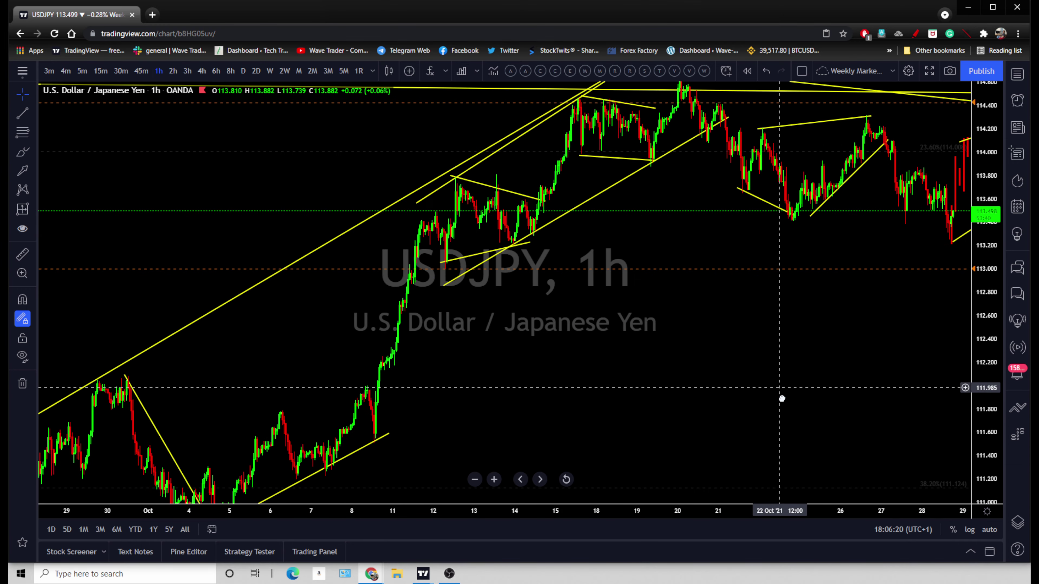
pyautogui.moveTo(782, 386); pyautogui.dragTo(782, 427)
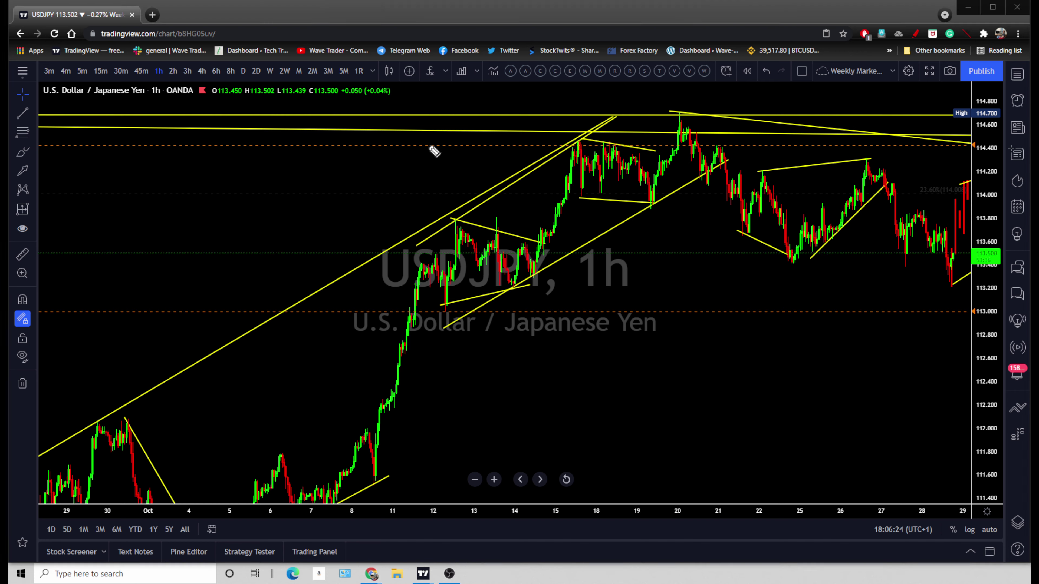
# Draw an arrow to the 12 October high and trace the rally to the 20 October top with rising upper and lower channel lines.
pyautogui.moveTo(309, 121); pyautogui.dragTo(324, 134)
pyautogui.moveTo(383, 169)
pyautogui.mouseDown()
pyautogui.moveTo(450, 190)
pyautogui.moveTo(450, 206)
pyautogui.mouseUp()
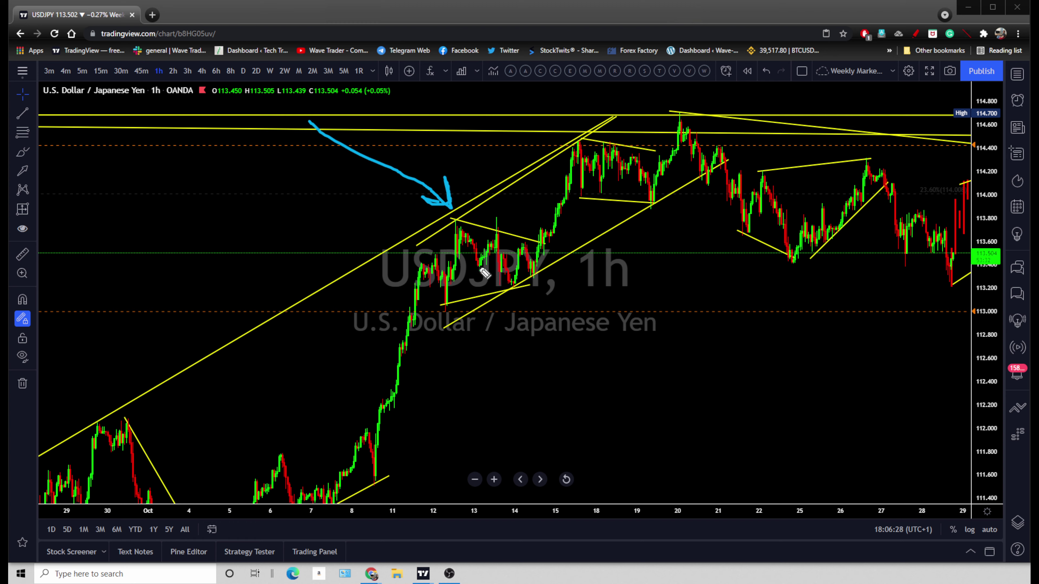
pyautogui.moveTo(442, 239); pyautogui.dragTo(495, 287)
pyautogui.moveTo(388, 387)
pyautogui.mouseDown()
pyautogui.moveTo(456, 245)
pyautogui.moveTo(532, 275)
pyautogui.moveTo(622, 154)
pyautogui.moveTo(673, 171)
pyautogui.moveTo(691, 120)
pyautogui.mouseUp()
pyautogui.moveTo(444, 233); pyautogui.dragTo(668, 108)
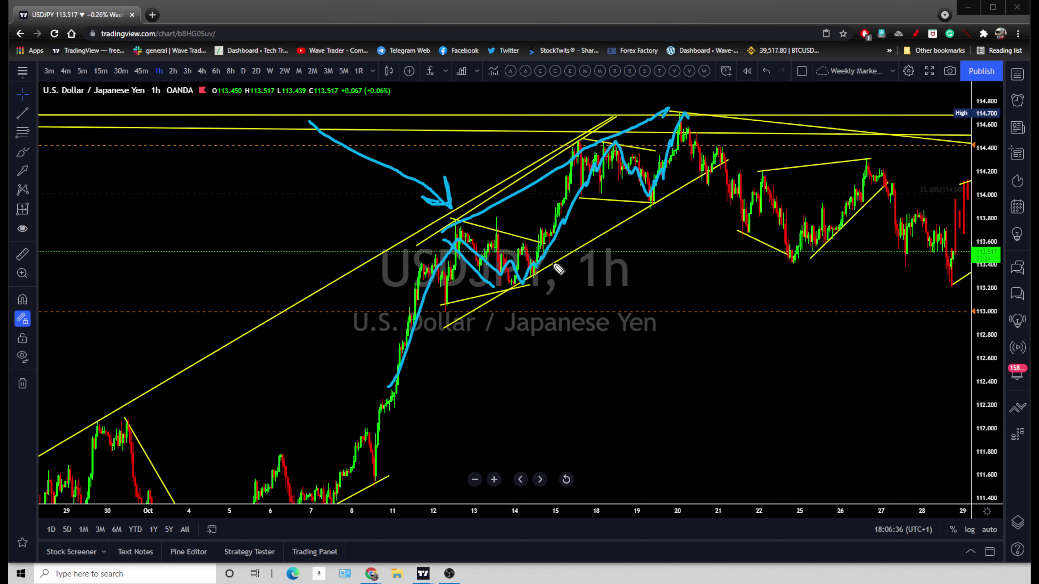
pyautogui.moveTo(462, 319); pyautogui.dragTo(688, 190)
# Trace the decline from the 20 October top with its expanding correction boundaries and the following drop, and clear the annotations.
pyautogui.moveTo(686, 114)
pyautogui.mouseDown()
pyautogui.moveTo(758, 227)
pyautogui.moveTo(851, 207)
pyautogui.moveTo(864, 163)
pyautogui.mouseUp()
pyautogui.moveTo(757, 179); pyautogui.dragTo(866, 161)
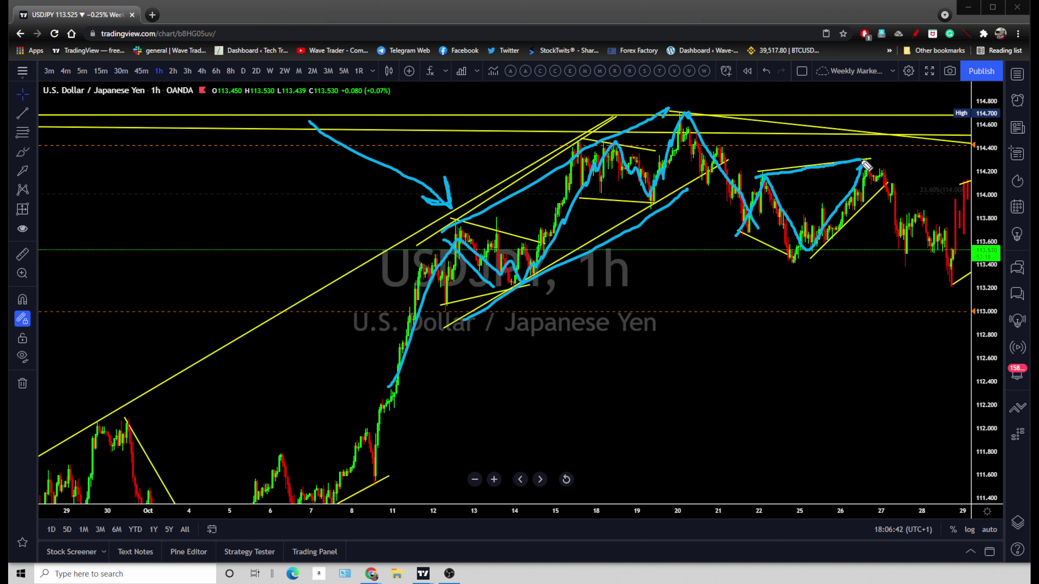
pyautogui.moveTo(735, 237); pyautogui.dragTo(808, 263)
pyautogui.moveTo(865, 164); pyautogui.dragTo(927, 293)
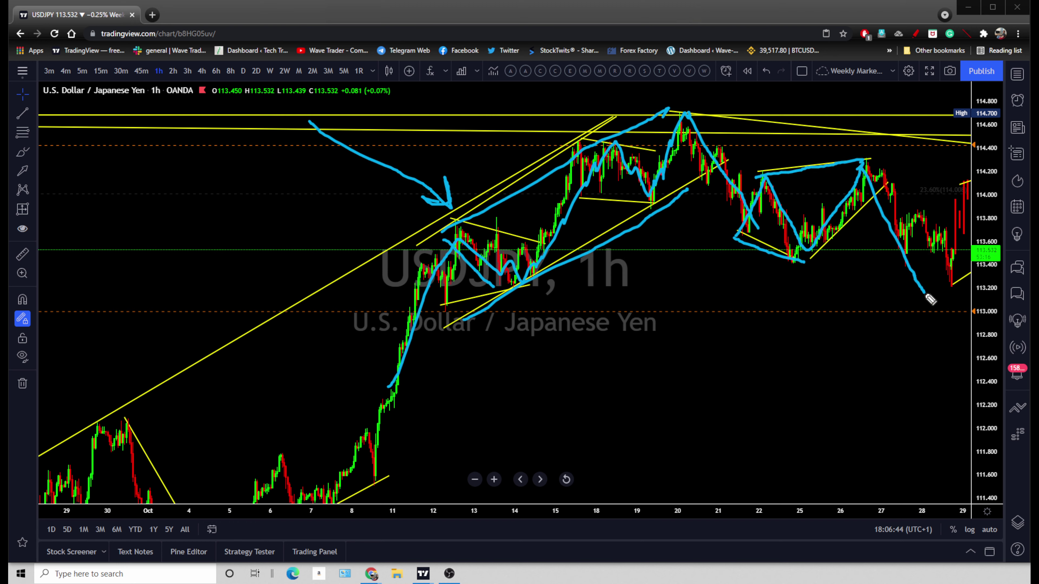
pyautogui.press('Escape')
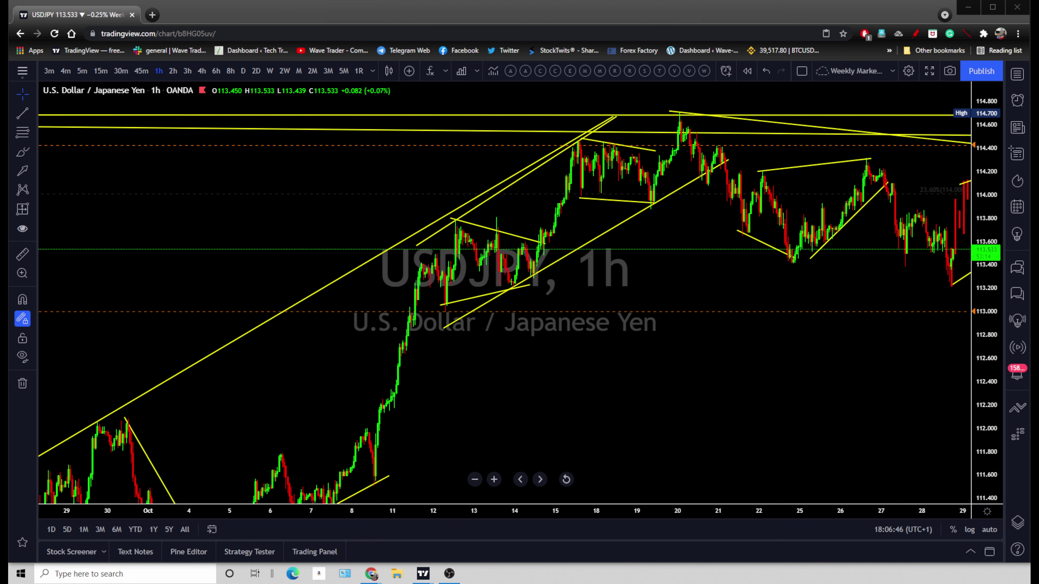
# Mark the 26 October high and draw a projected rise from the 28 October low up to that level.
pyautogui.scroll(2, 939, 387)
pyautogui.moveTo(981, 397); pyautogui.dragTo(991, 316)
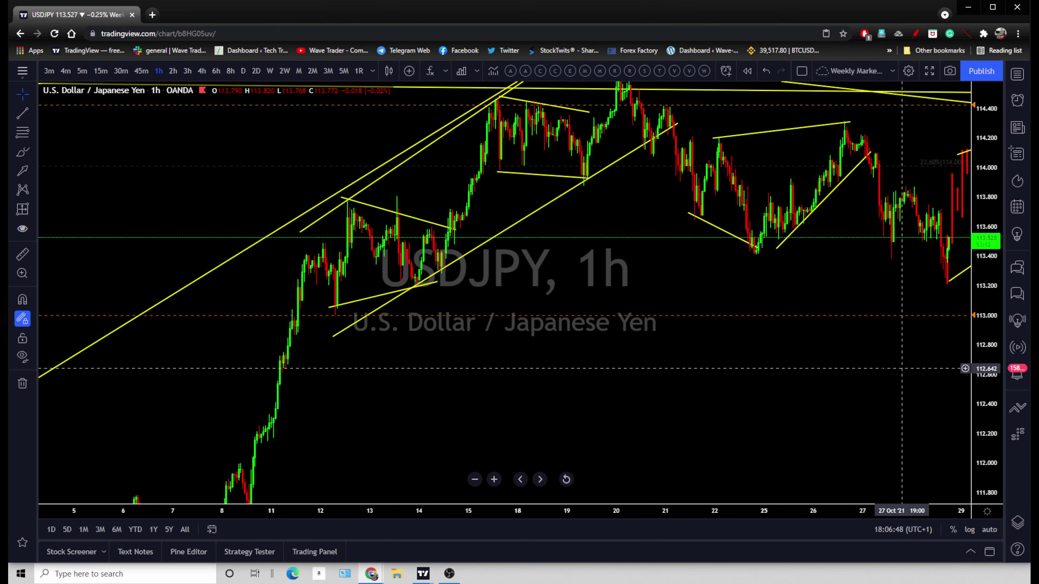
pyautogui.moveTo(877, 373); pyautogui.dragTo(731, 440)
pyautogui.scroll(-1, 802, 414)
pyautogui.moveTo(782, 418); pyautogui.dragTo(713, 432)
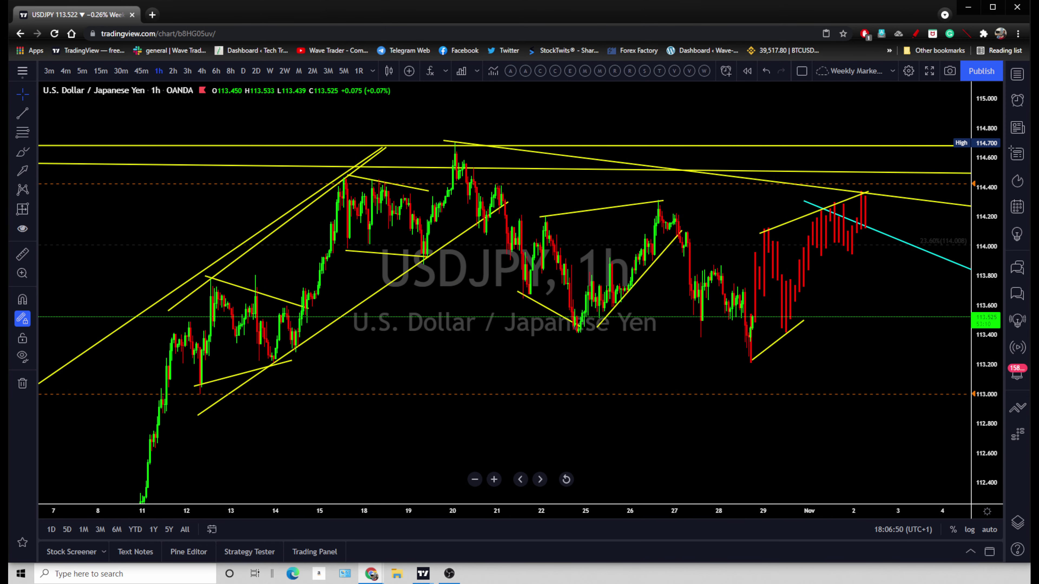
pyautogui.moveTo(671, 199)
pyautogui.mouseDown()
pyautogui.moveTo(656, 200)
pyautogui.moveTo(675, 199)
pyautogui.mouseUp()
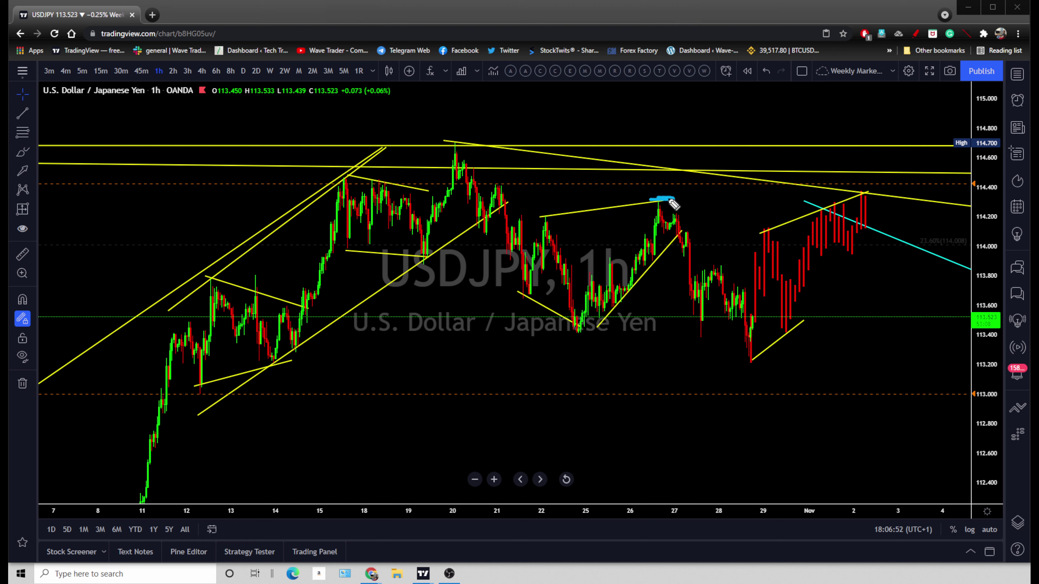
pyautogui.moveTo(752, 349); pyautogui.dragTo(817, 196)
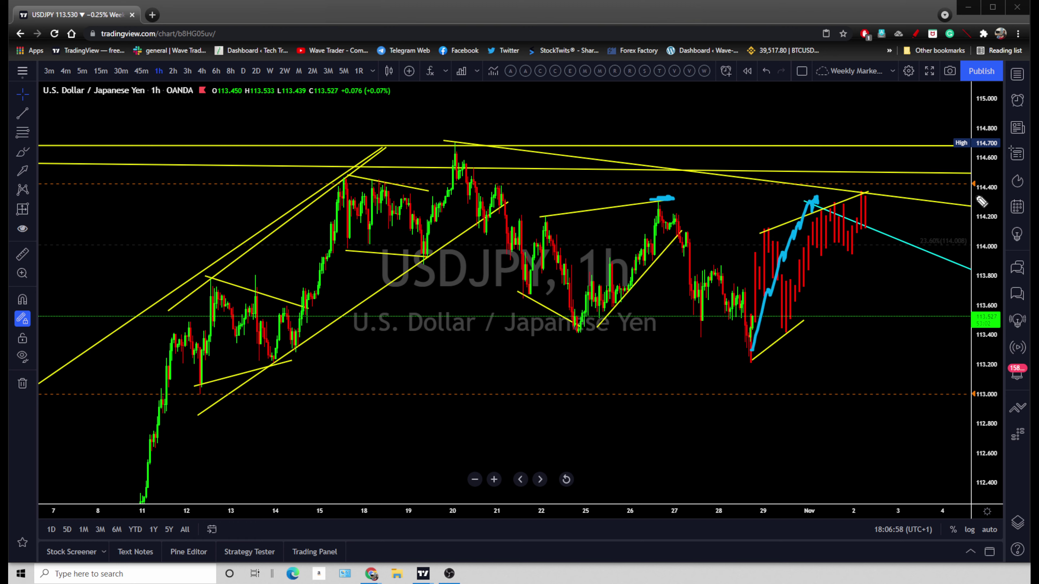
# Mark the price scale at about 114.35 and the 20 October top, and erase the freehand annotations.
pyautogui.moveTo(976, 196); pyautogui.dragTo(990, 196)
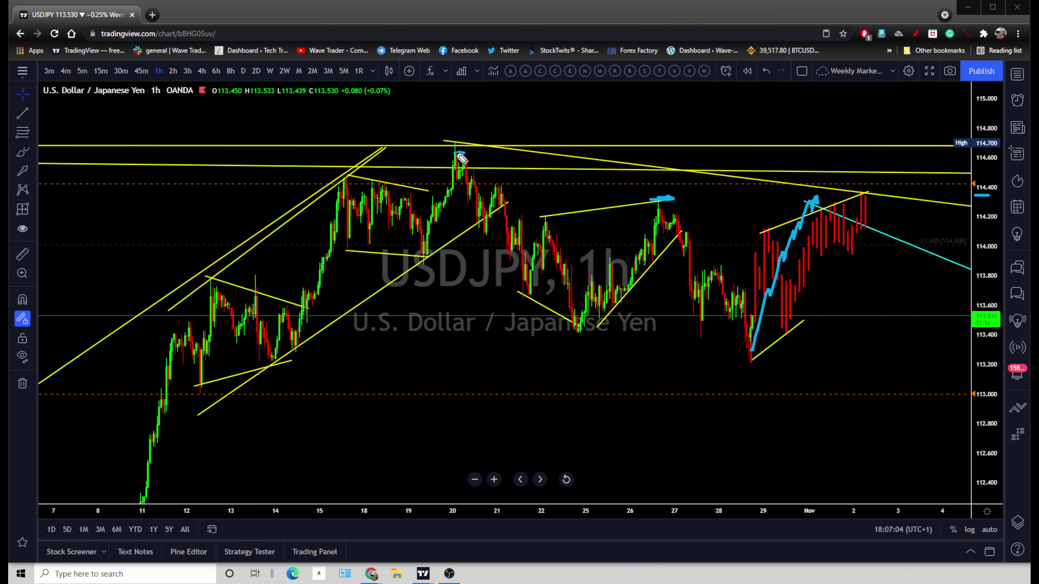
pyautogui.moveTo(455, 154); pyautogui.dragTo(450, 152)
pyautogui.moveTo(448, 151); pyautogui.dragTo(464, 148)
pyautogui.press('e')
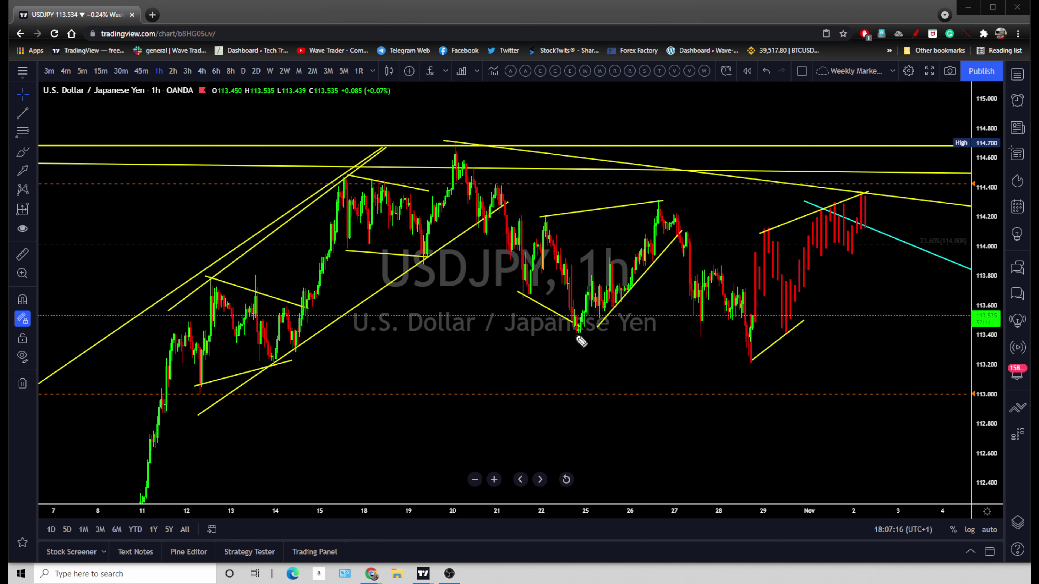
# Outline the expanding pattern from the 25 October low to the projected 2 November high, trace the move from the 20 October top, and clear the annotations.
pyautogui.moveTo(581, 341)
pyautogui.mouseDown()
pyautogui.moveTo(622, 302)
pyautogui.moveTo(665, 209)
pyautogui.moveTo(731, 280)
pyautogui.moveTo(767, 343)
pyautogui.moveTo(857, 200)
pyautogui.mouseUp()
pyautogui.moveTo(654, 202); pyautogui.dragTo(861, 191)
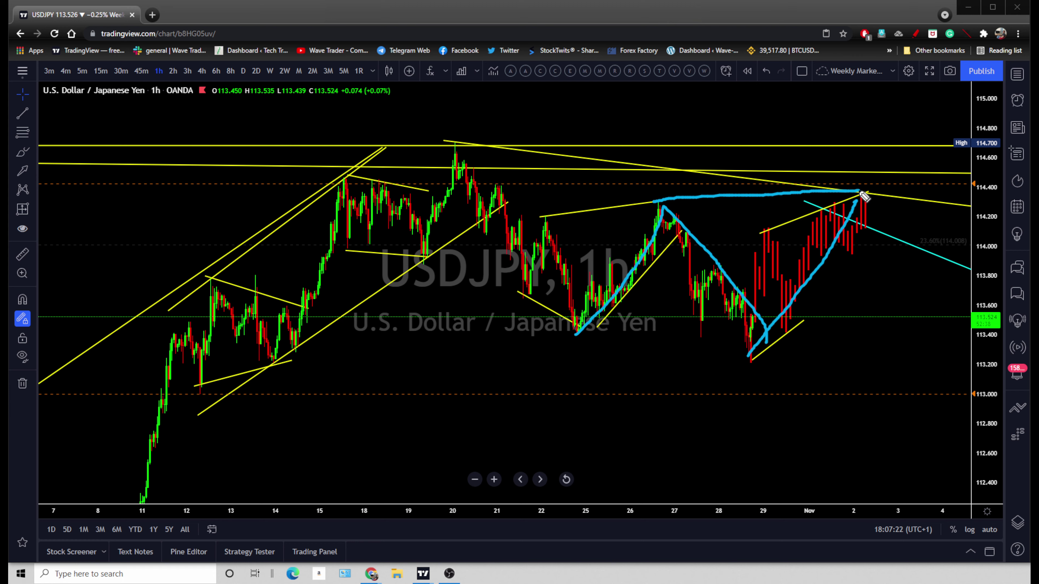
pyautogui.moveTo(565, 330); pyautogui.dragTo(764, 351)
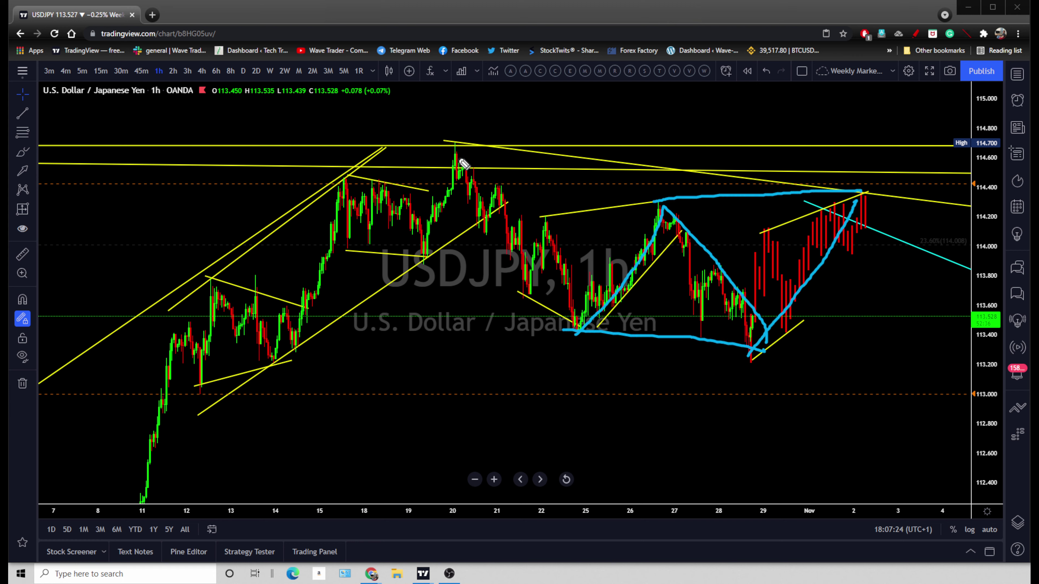
pyautogui.moveTo(441, 142)
pyautogui.mouseDown()
pyautogui.moveTo(590, 317)
pyautogui.moveTo(656, 226)
pyautogui.moveTo(763, 346)
pyautogui.moveTo(862, 195)
pyautogui.moveTo(959, 518)
pyautogui.mouseUp()
pyautogui.press('Escape')
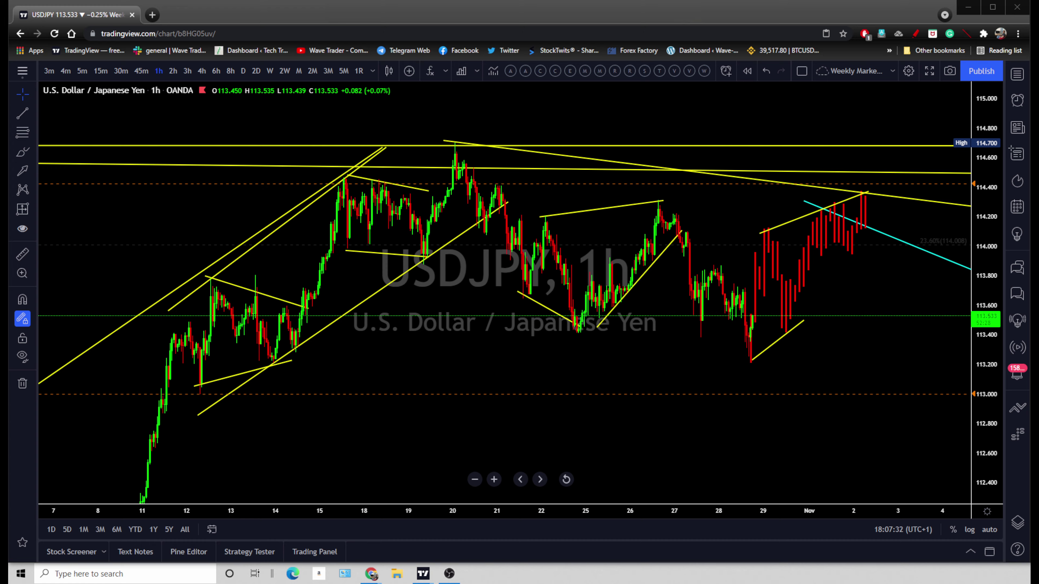
# Trace the zigzag from the 20 October top to the projected November high, add upper and lower boundary lines, and draw a down arrow to about 111.0.
pyautogui.scroll(-3, 865, 346)
pyautogui.moveTo(981, 394); pyautogui.dragTo(981, 446)
pyautogui.scroll(-5, 898, 446)
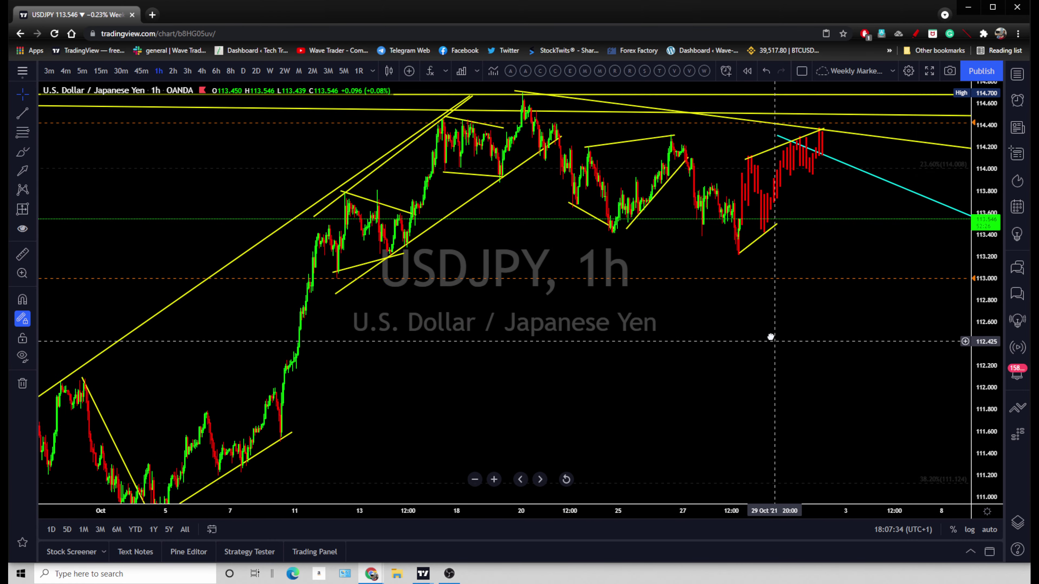
pyautogui.moveTo(800, 446); pyautogui.dragTo(772, 448)
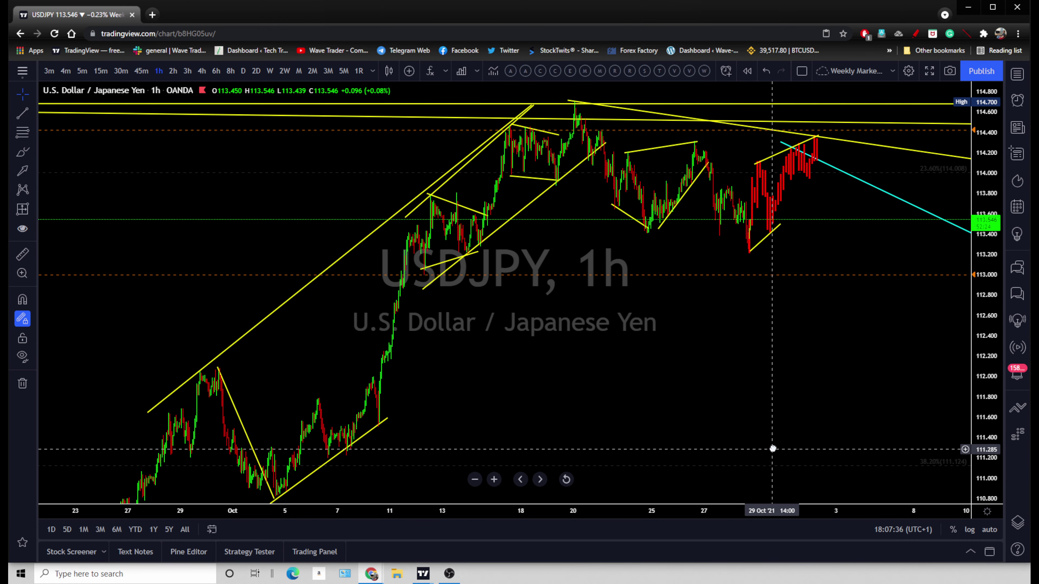
pyautogui.hotkey('ctrl', 'shift', '3')
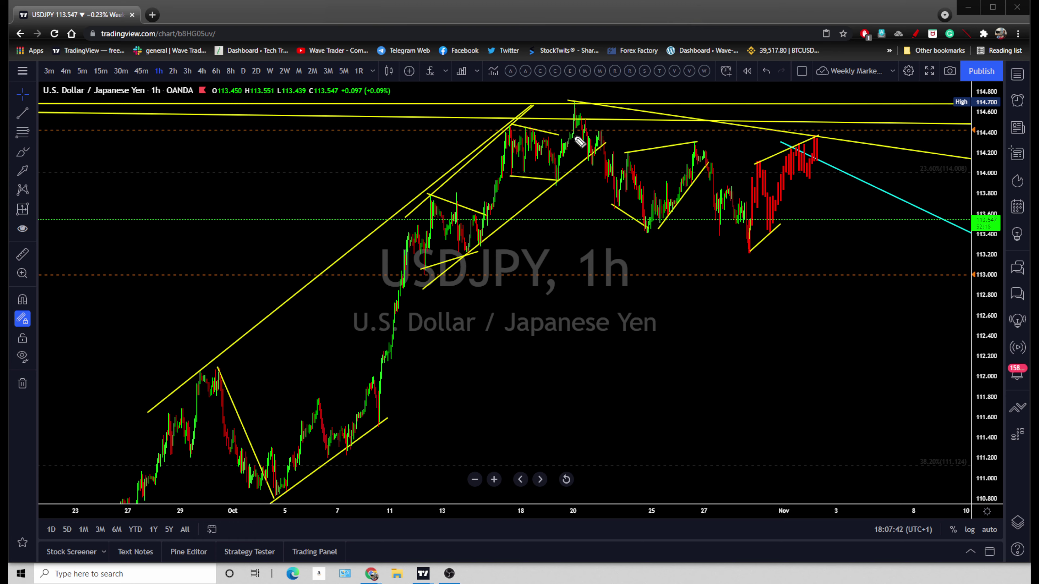
pyautogui.moveTo(567, 113)
pyautogui.mouseDown()
pyautogui.moveTo(655, 223)
pyautogui.moveTo(700, 155)
pyautogui.moveTo(761, 229)
pyautogui.moveTo(814, 152)
pyautogui.mouseUp()
pyautogui.moveTo(694, 154); pyautogui.dragTo(812, 142)
pyautogui.moveTo(644, 227)
pyautogui.mouseDown()
pyautogui.moveTo(757, 254)
pyautogui.moveTo(793, 320)
pyautogui.moveTo(846, 477)
pyautogui.moveTo(853, 462)
pyautogui.mouseUp()
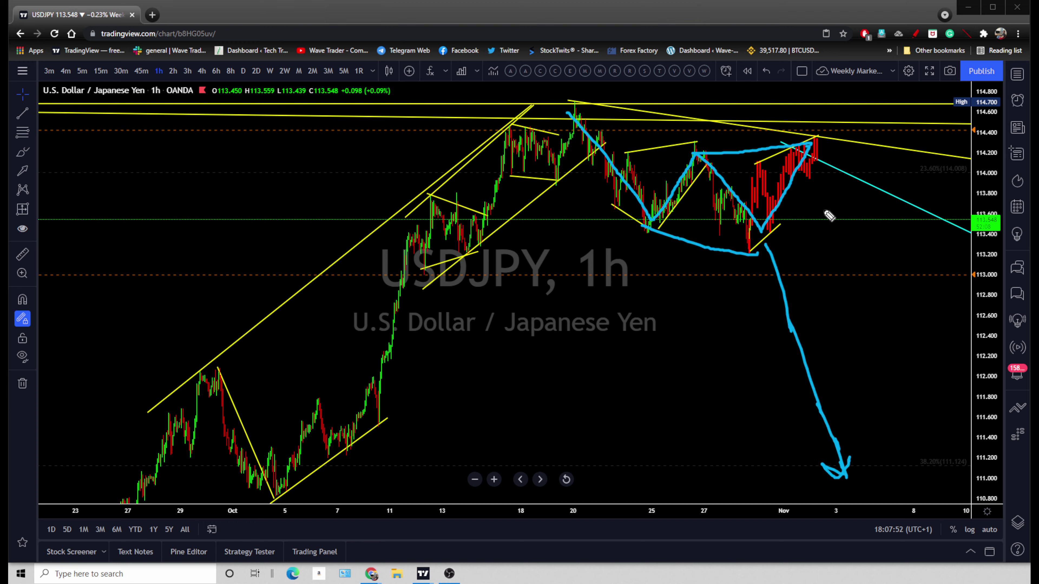
# Try an upward arrow beside the down arrow, undo both arrows, and sketch and undo a drop from the projected high to about 111.2.
pyautogui.moveTo(701, 448)
pyautogui.mouseDown()
pyautogui.moveTo(781, 355)
pyautogui.moveTo(777, 380)
pyautogui.mouseUp()
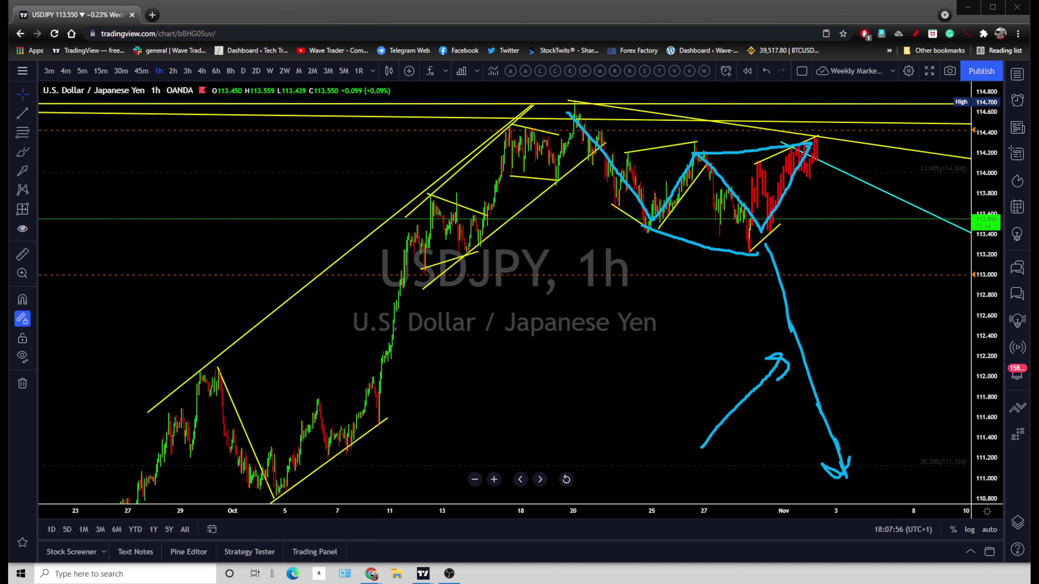
pyautogui.hotkey('ctrl', 'z')
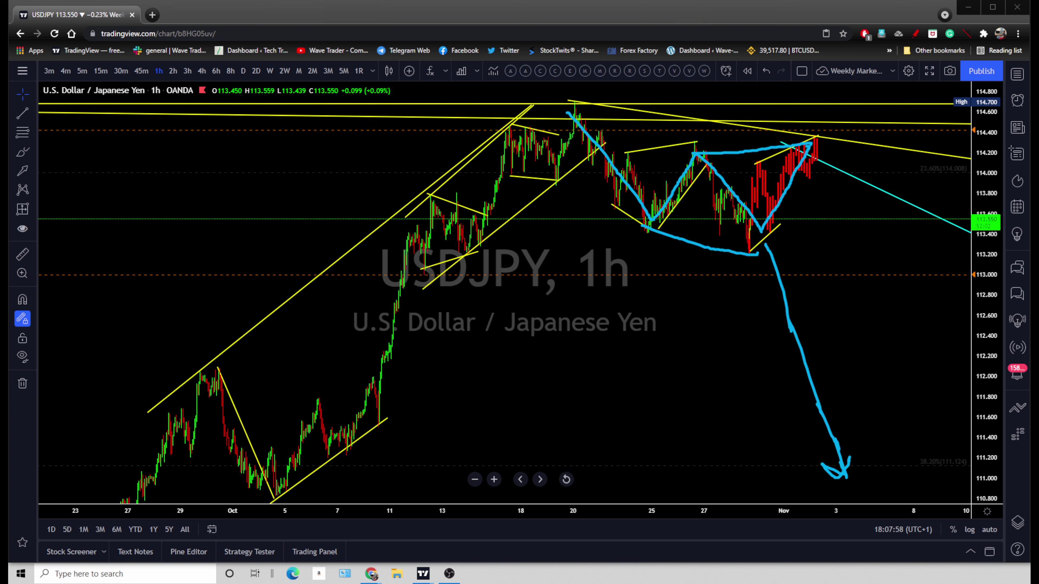
pyautogui.hotkey('ctrl', 'z')
pyautogui.moveTo(816, 153); pyautogui.dragTo(939, 463)
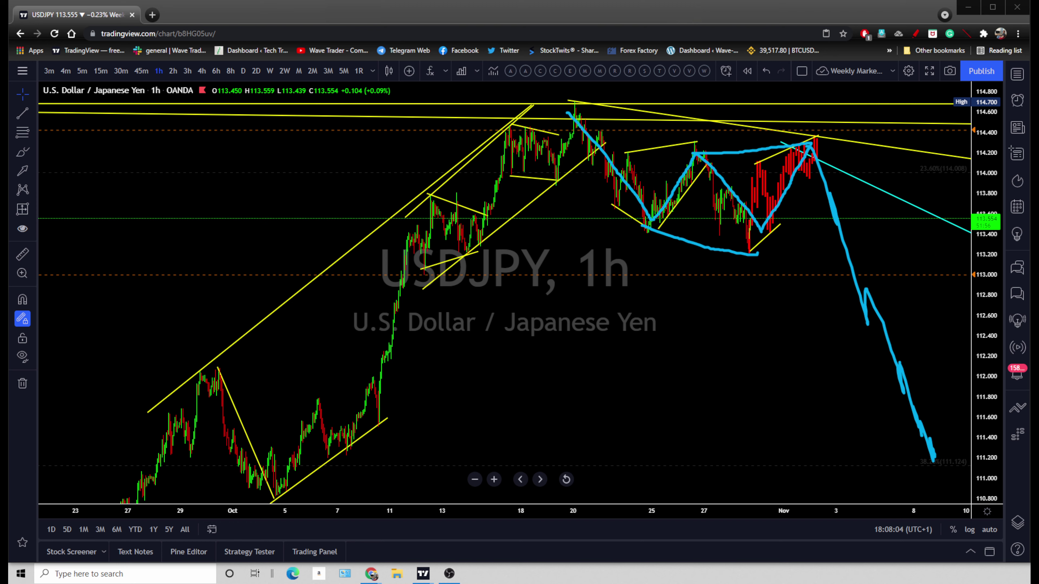
pyautogui.hotkey('ctrl', 'z')
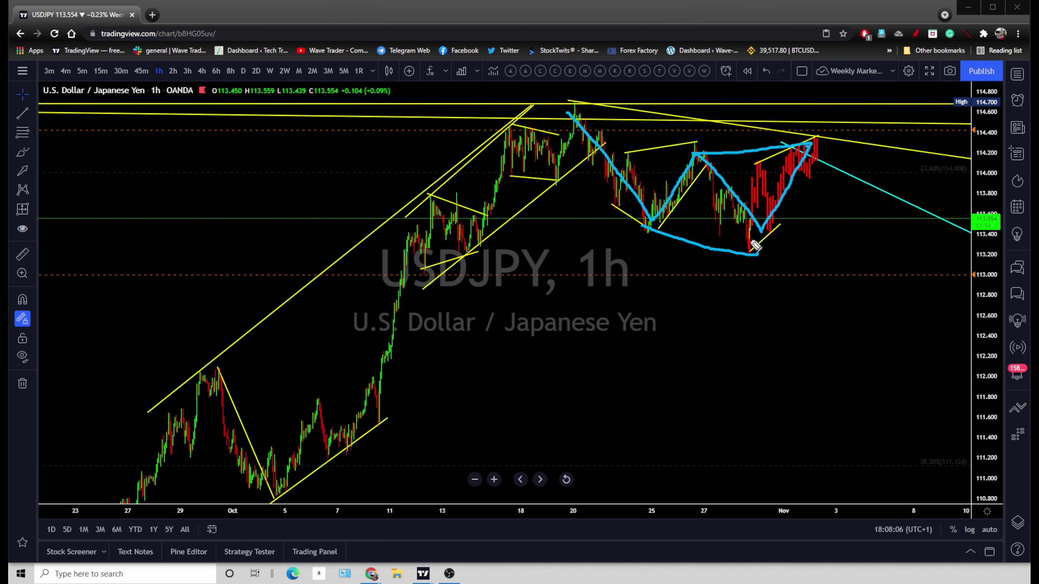
# Retrace the rise to the projected November high, sketch the drop to about 113.2, mark that point with an arrow, and extend the fall to about 110.9.
pyautogui.moveTo(772, 211); pyautogui.dragTo(805, 145)
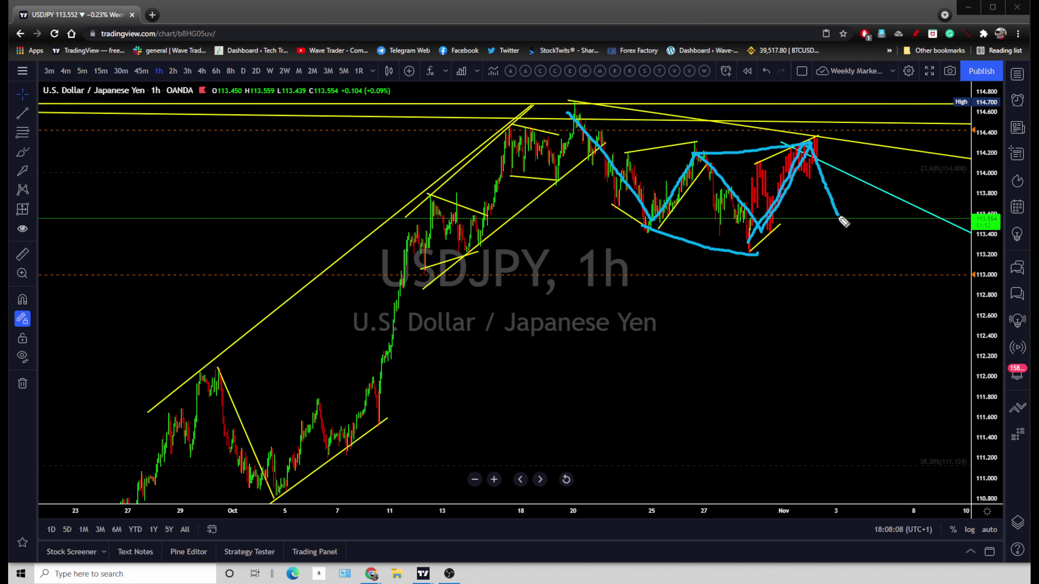
pyautogui.moveTo(839, 217); pyautogui.dragTo(855, 255)
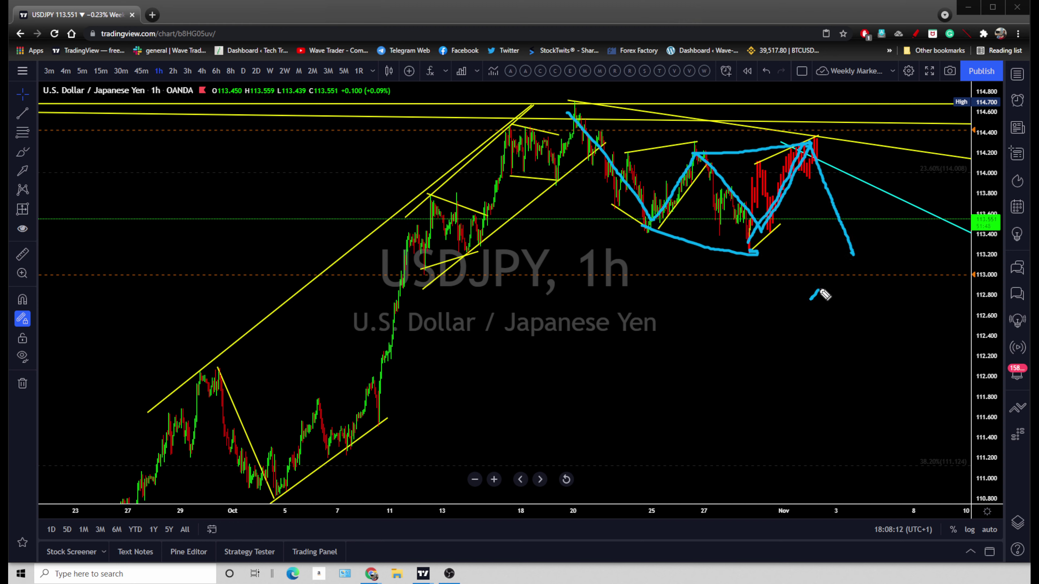
pyautogui.moveTo(823, 293); pyautogui.dragTo(840, 263)
pyautogui.moveTo(857, 263); pyautogui.dragTo(907, 455)
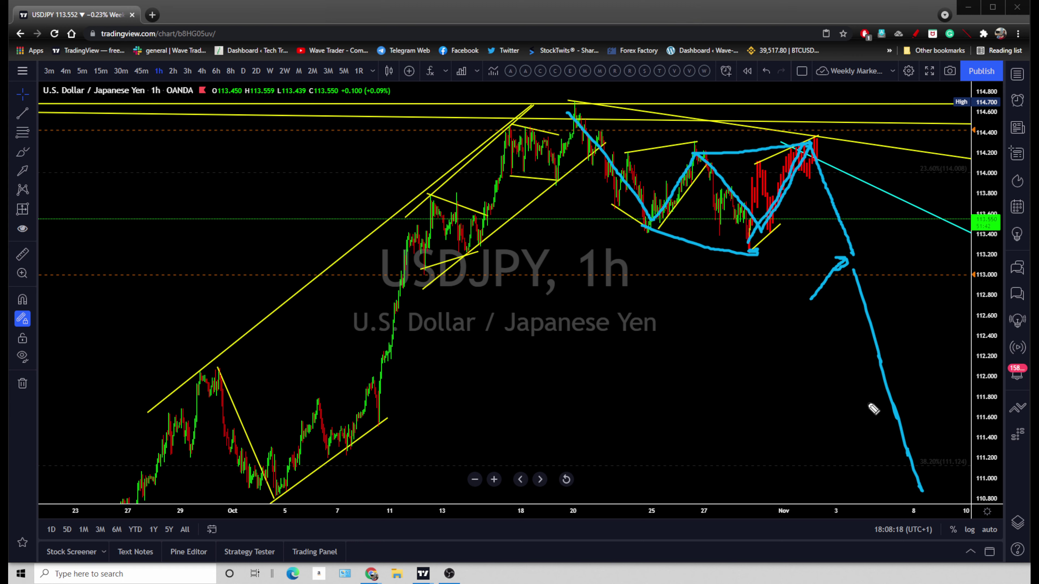
# Sketch an alternative corrective rebound from about 113.2 to 113.9 with boundary lines and a steep drop after it, and clear all freehand annotations.
pyautogui.moveTo(861, 251)
pyautogui.mouseDown()
pyautogui.moveTo(888, 246)
pyautogui.moveTo(914, 189)
pyautogui.mouseUp()
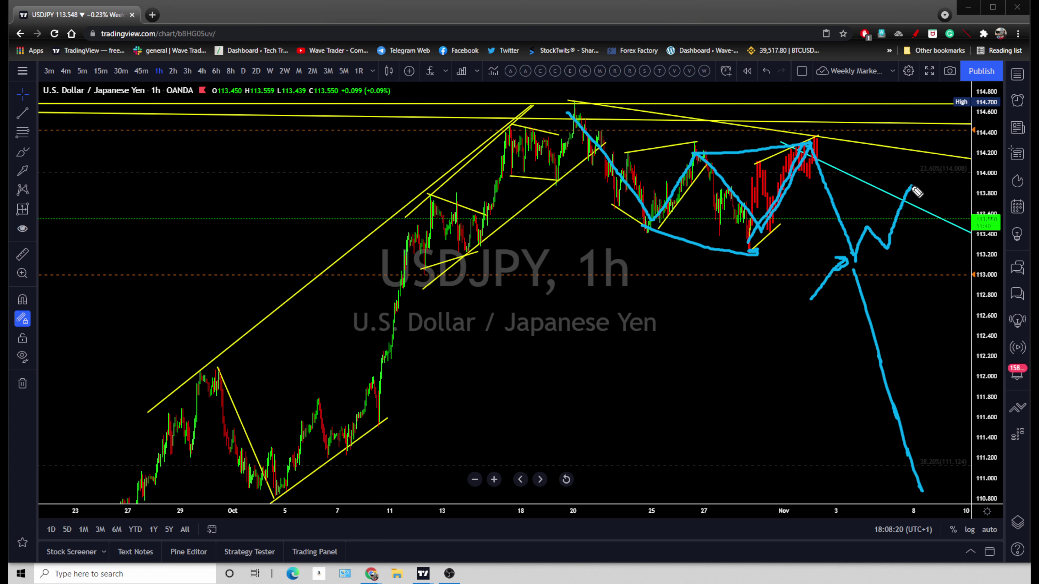
pyautogui.moveTo(862, 231)
pyautogui.mouseDown()
pyautogui.moveTo(906, 186)
pyautogui.moveTo(990, 577)
pyautogui.mouseUp()
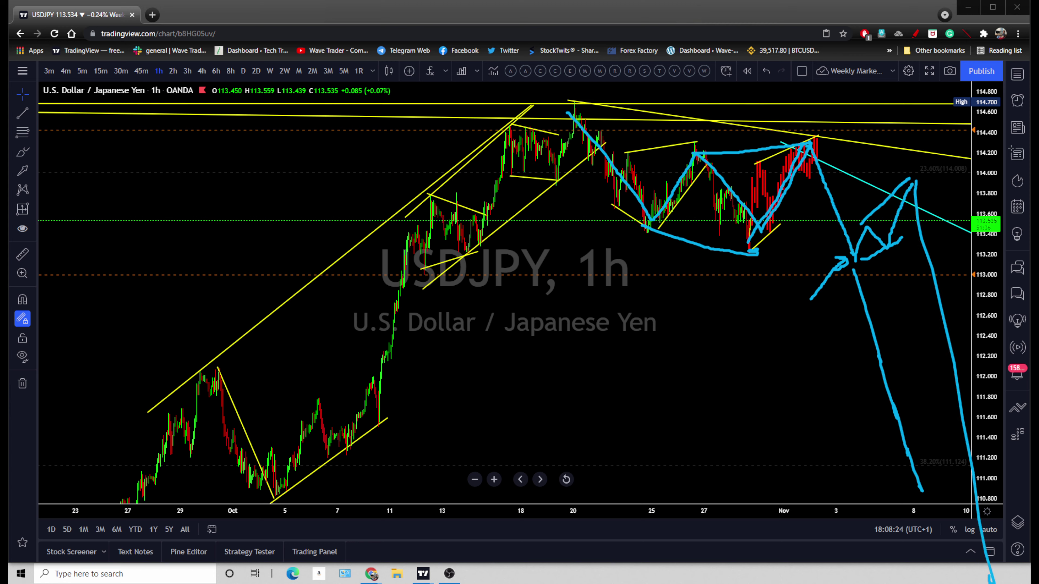
pyautogui.press('Escape')
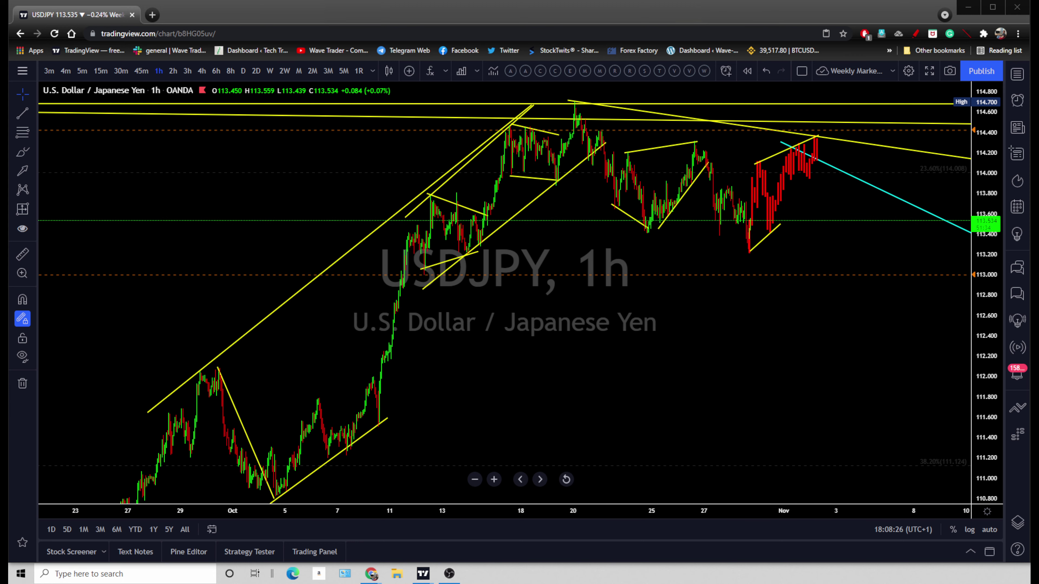
# Raise the slightly sloping upper yellow trendline to about 114.68 at 21 October, near the horizontal line at the October high.
pyautogui.click(566, 479)
pyautogui.scroll(-4, 837, 349)
pyautogui.moveTo(984, 377); pyautogui.dragTo(976, 211)
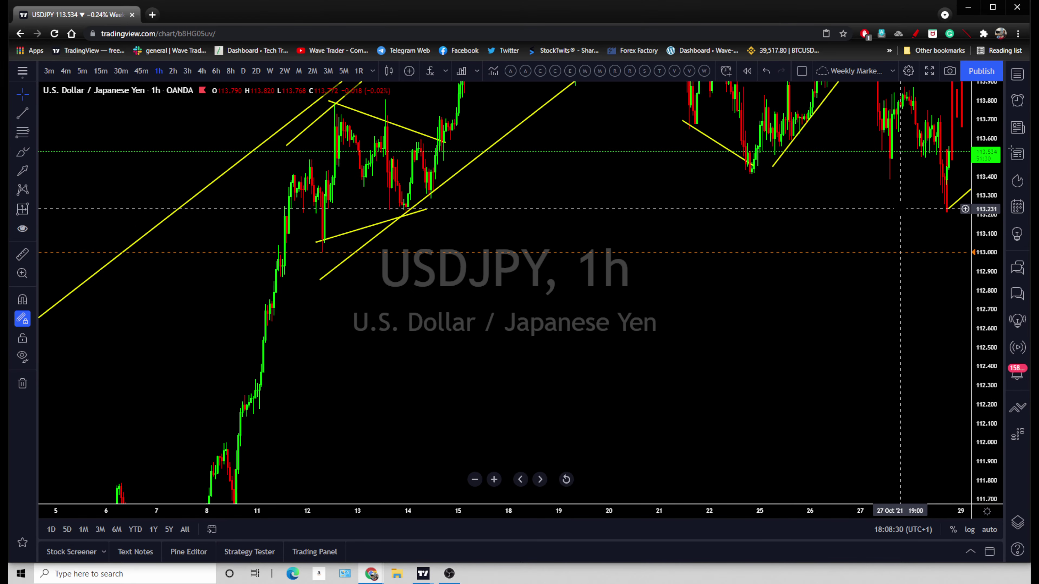
pyautogui.moveTo(894, 213); pyautogui.dragTo(688, 373)
pyautogui.scroll(1, 697, 351)
pyautogui.moveTo(813, 350); pyautogui.dragTo(849, 380)
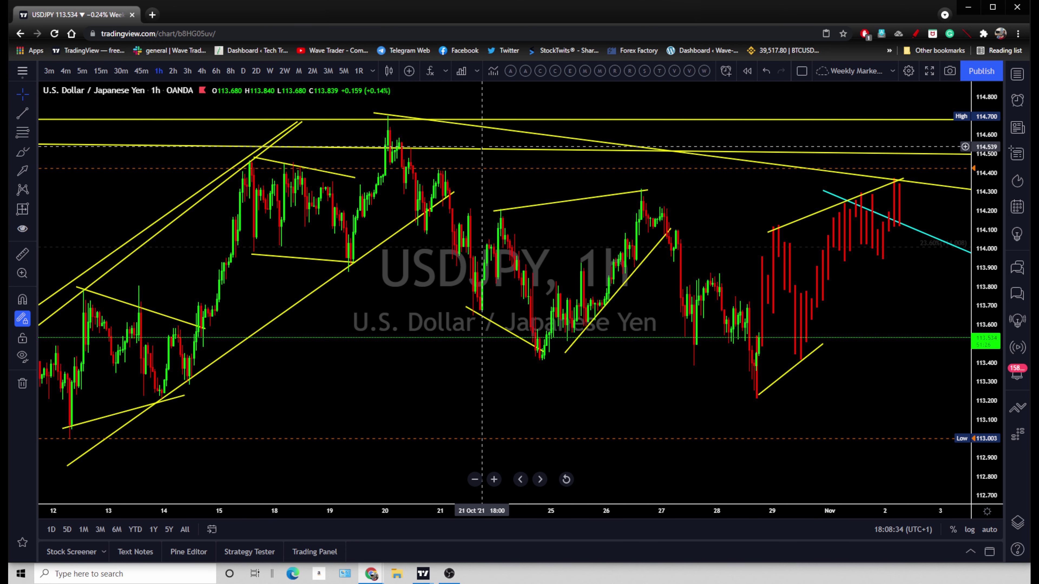
pyautogui.moveTo(482, 147)
pyautogui.mouseDown()
pyautogui.moveTo(483, 155)
pyautogui.moveTo(482, 116)
pyautogui.mouseUp()
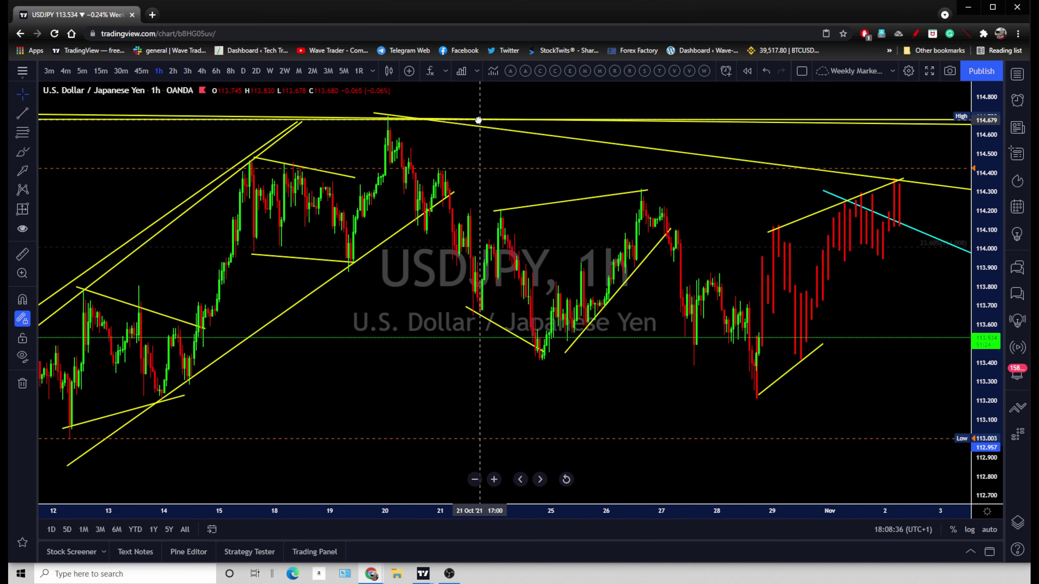
# Trace the projected rise from the late-October low to about 114.25 and the decline to about 112.75, and clear the freehand drawing.
pyautogui.moveTo(872, 372); pyautogui.dragTo(744, 289)
pyautogui.moveTo(788, 368); pyautogui.dragTo(788, 378)
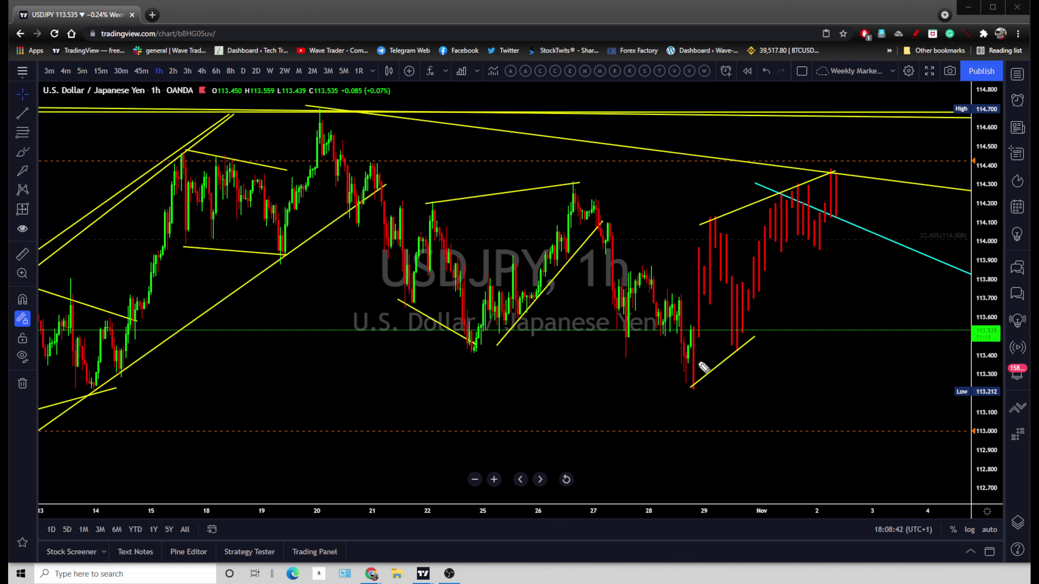
pyautogui.moveTo(695, 369)
pyautogui.mouseDown()
pyautogui.moveTo(734, 270)
pyautogui.moveTo(787, 217)
pyautogui.moveTo(833, 339)
pyautogui.moveTo(861, 469)
pyautogui.mouseUp()
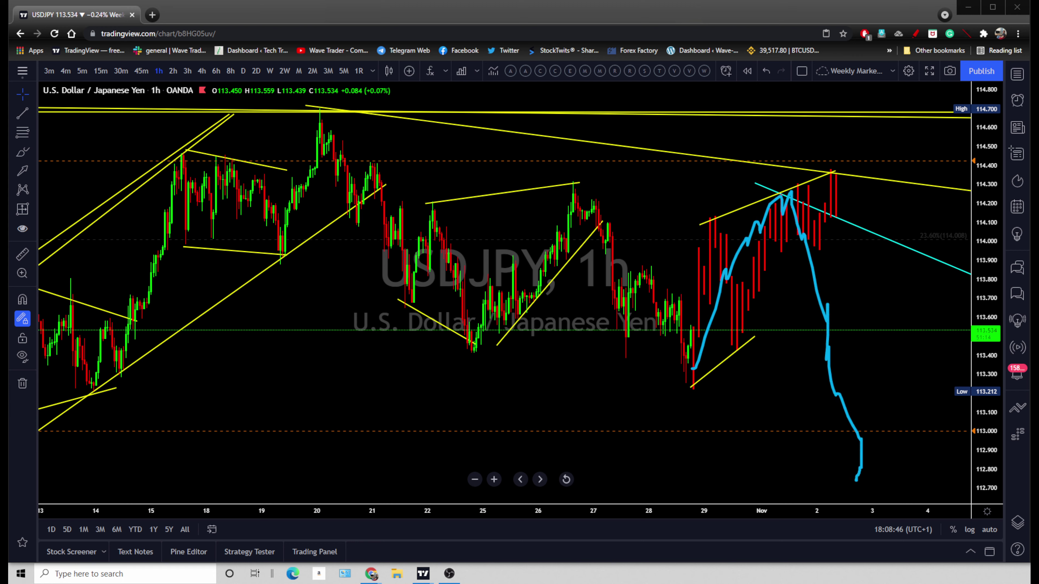
pyautogui.press('Escape')
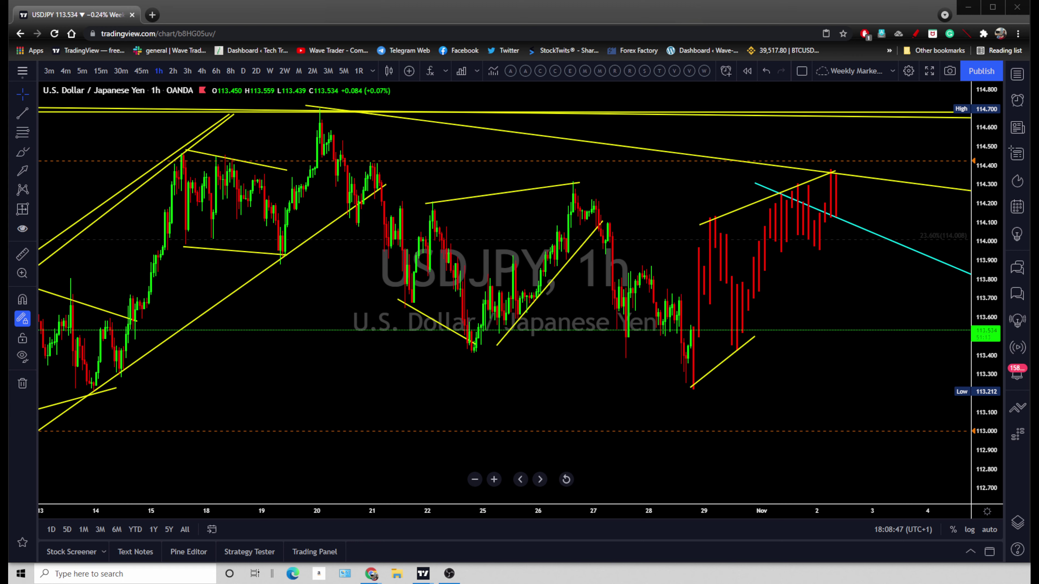
# Step the chart through the 4-hour and daily timeframes to weekly, and show the full projected decline arrows down to about 102.5.
pyautogui.click(202, 71)
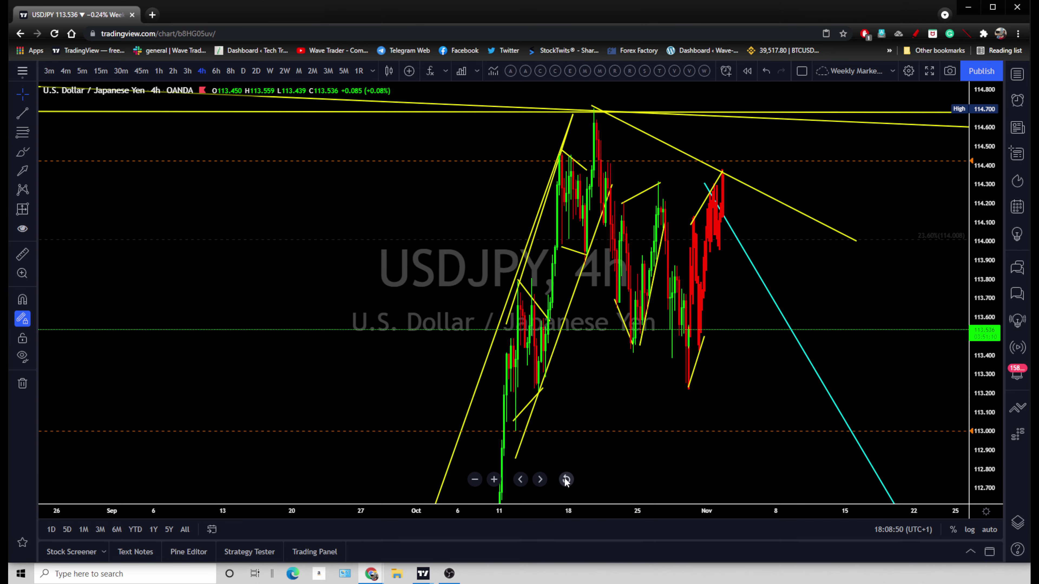
pyautogui.click(566, 479)
pyautogui.click(243, 71)
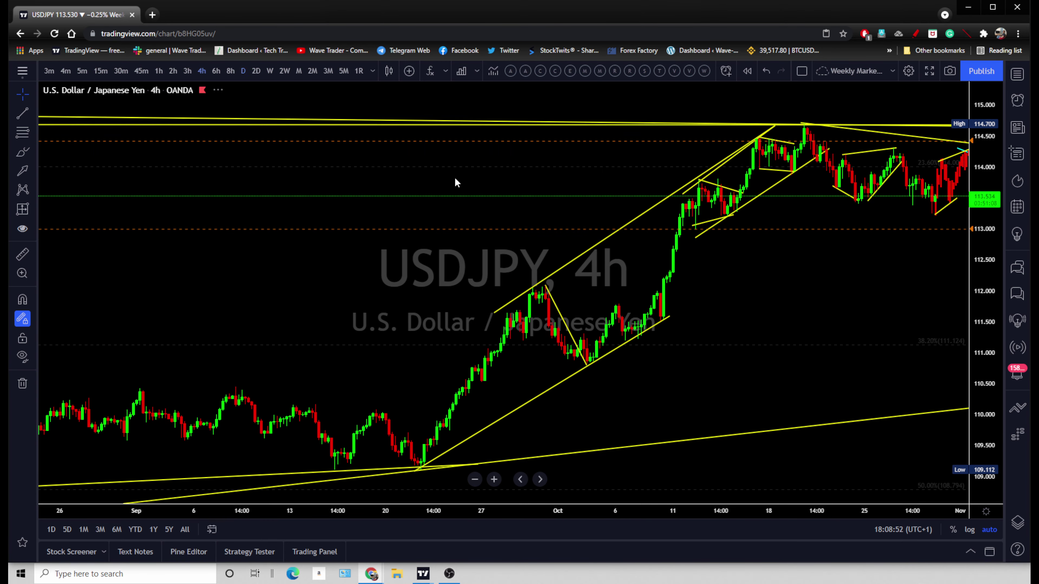
pyautogui.click(269, 71)
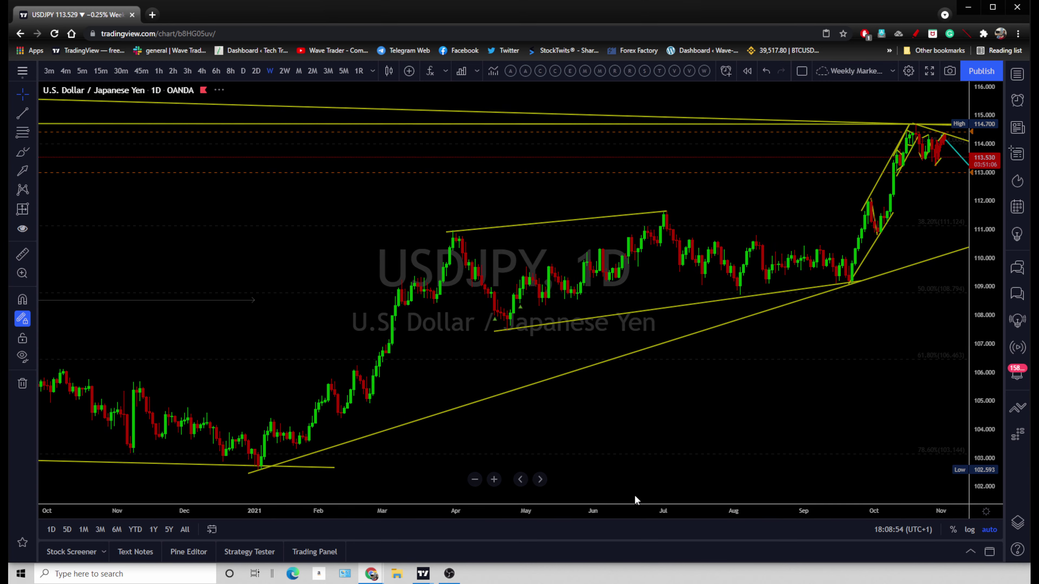
pyautogui.click(565, 481)
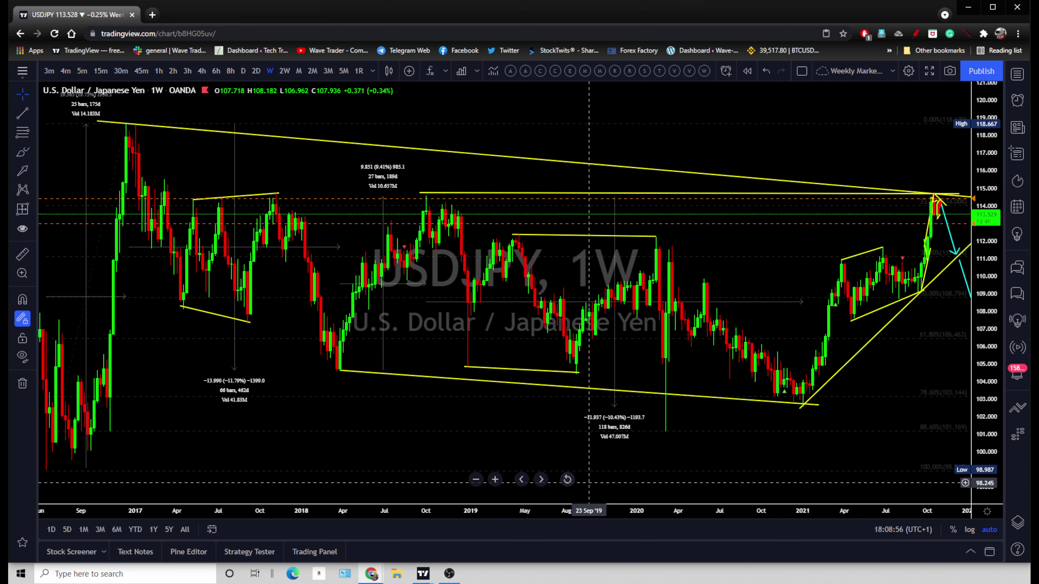
pyautogui.moveTo(979, 422)
pyautogui.mouseDown()
pyautogui.moveTo(975, 414)
pyautogui.moveTo(810, 425)
pyautogui.moveTo(858, 426)
pyautogui.mouseUp()
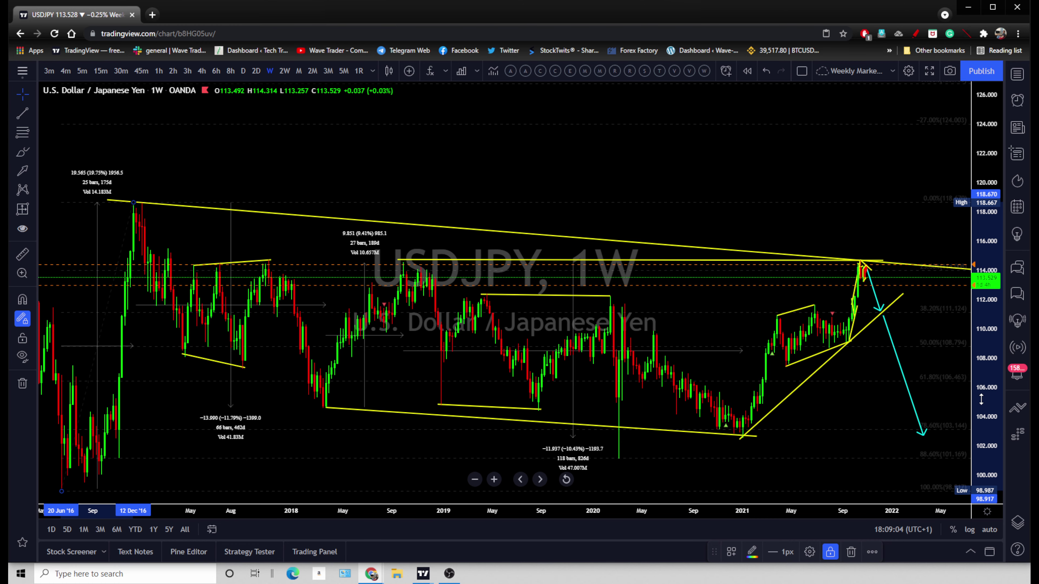
pyautogui.moveTo(982, 399); pyautogui.dragTo(981, 402)
pyautogui.click(877, 392)
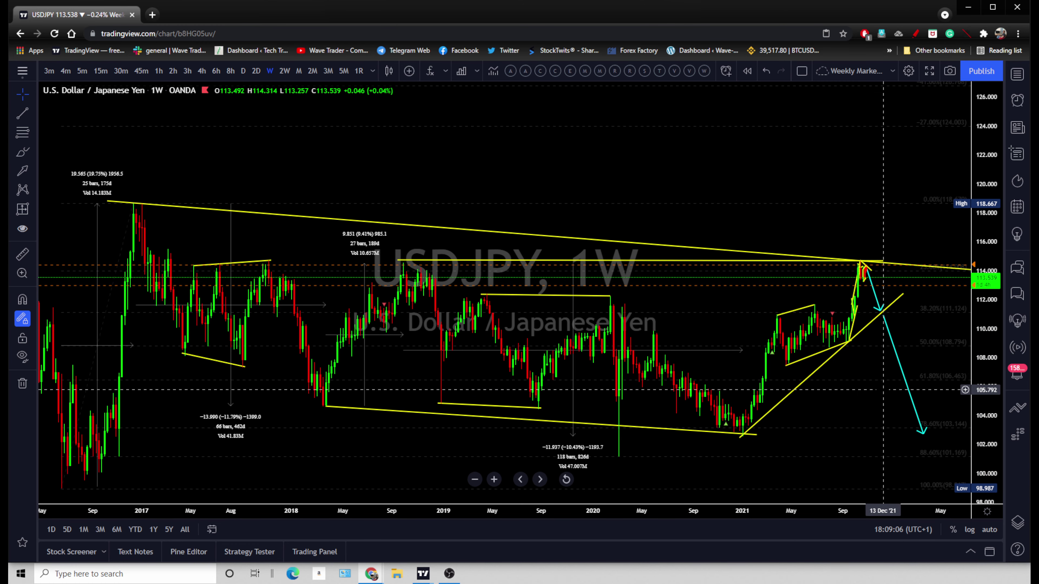